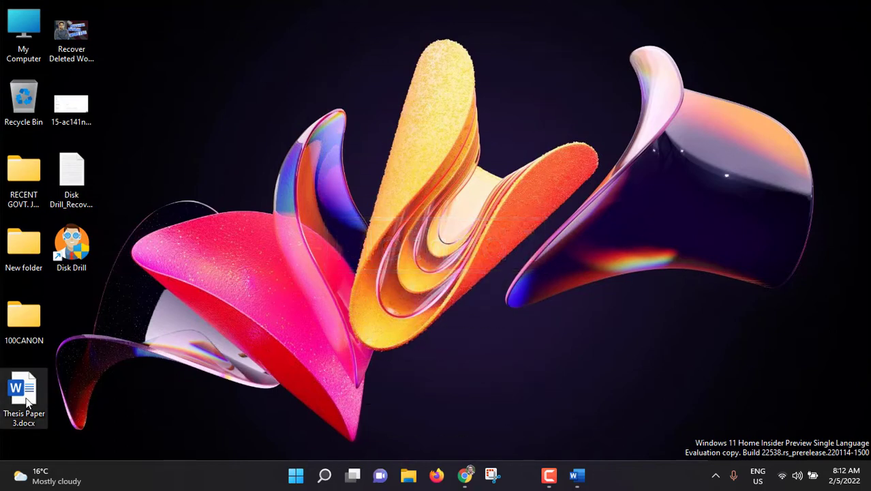
- Delete Thesis Paper 3.docx to the Recycle Bin, then restore it to the desktop
key(Delete)
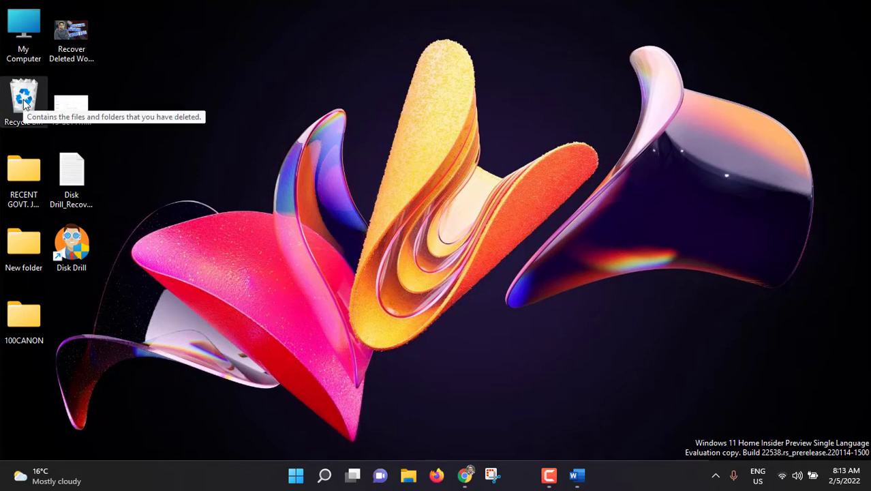
double_click(24, 101)
mouse_move(276, 222)
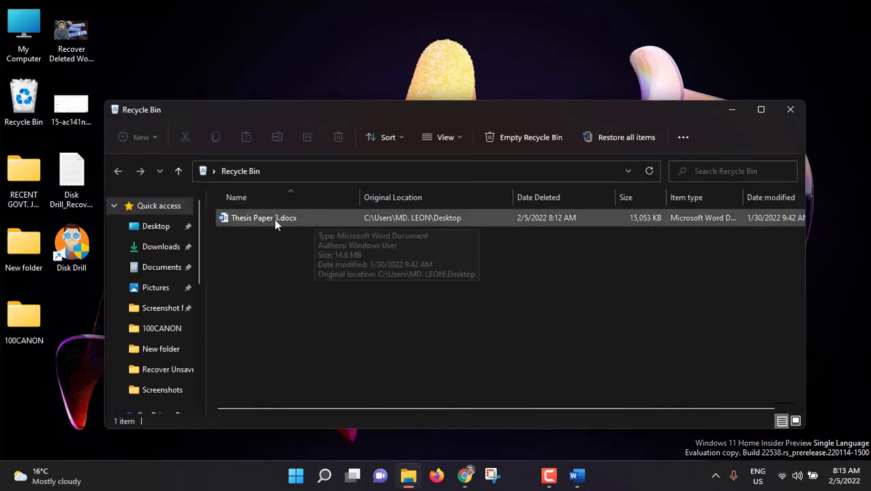
right_click(313, 217)
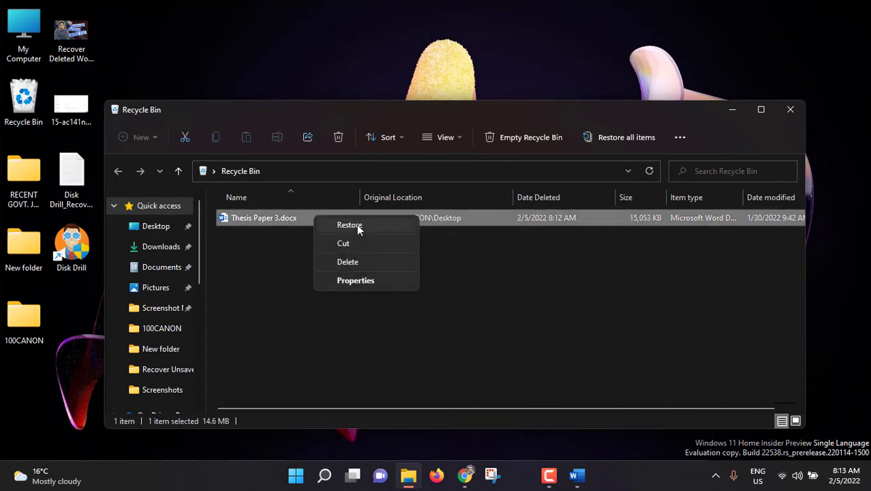
click(357, 226)
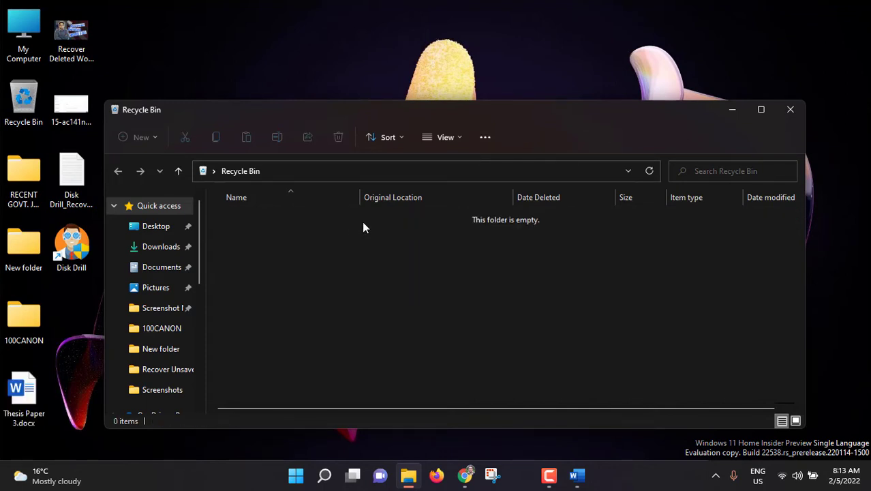
click(791, 110)
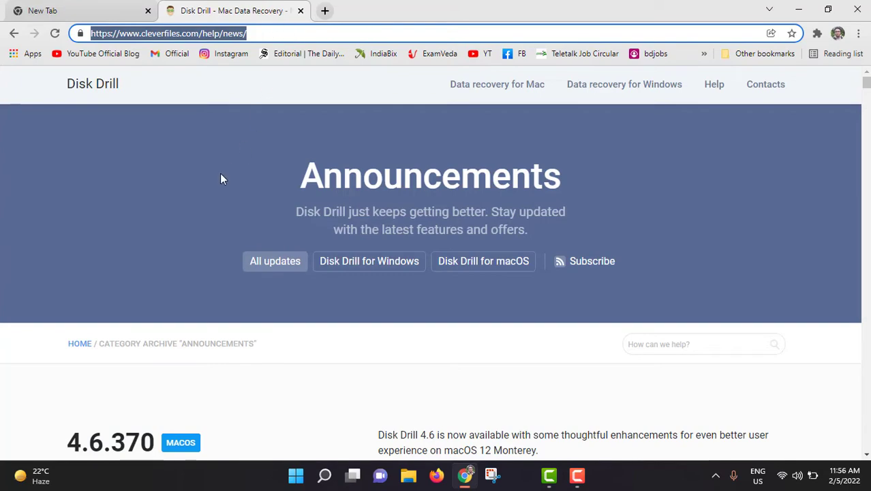
- Scroll the Announcements page past 4.6.370 macOS down to the 4.4.606 Windows entry
scroll(220, 184, down, 4)
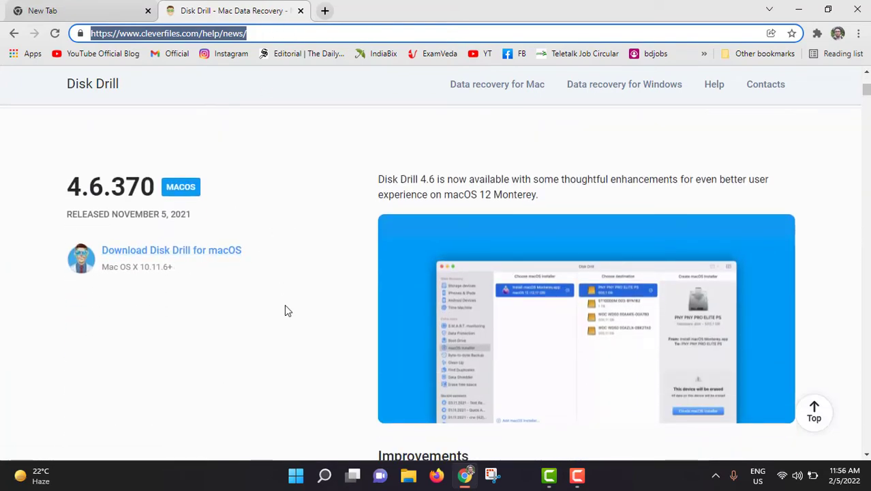
scroll(286, 305, down, 5)
scroll(296, 306, down, 3)
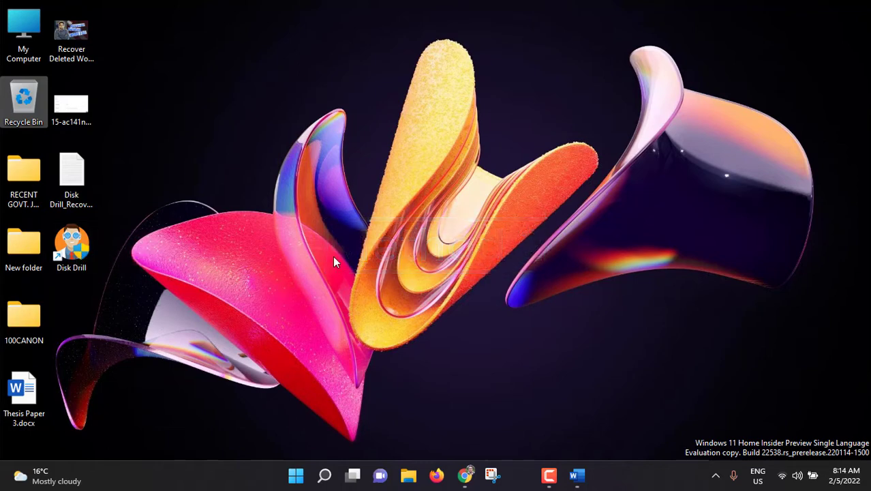
- Permanently delete LeonsBD Turotial_91.docx from the LEON (H:) drive with Shift+Delete
click(31, 41)
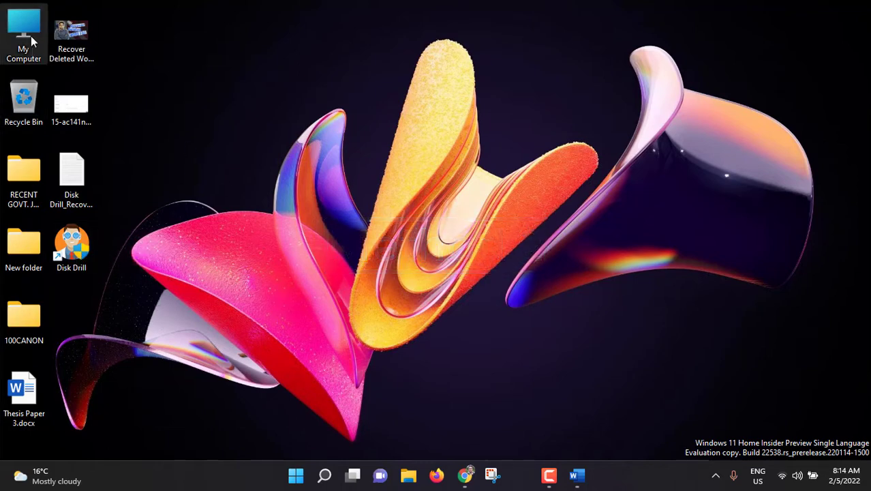
double_click(31, 38)
click(354, 250)
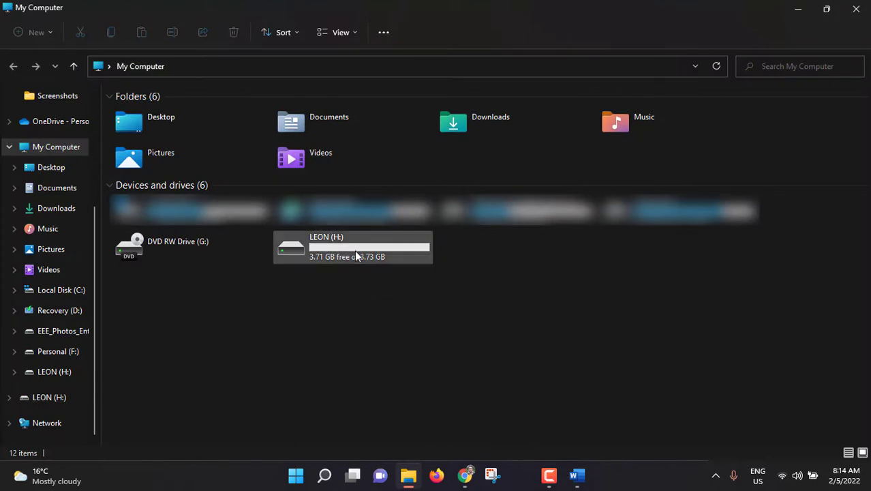
double_click(355, 254)
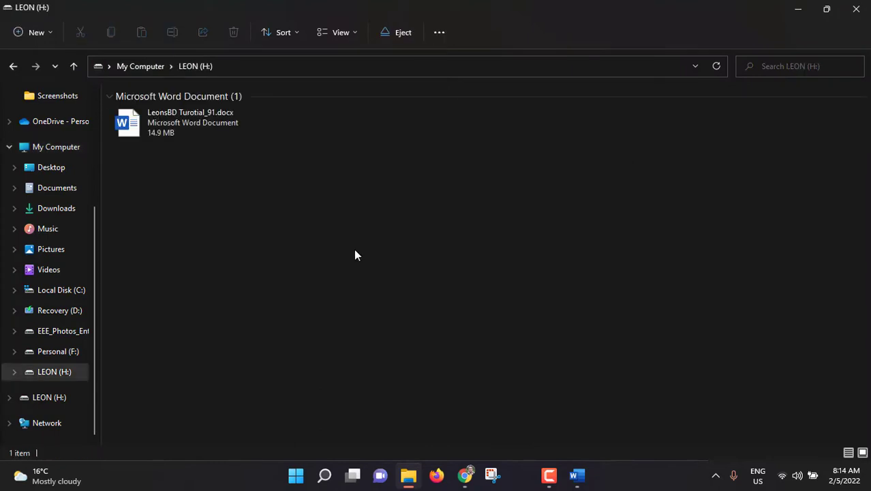
click(198, 128)
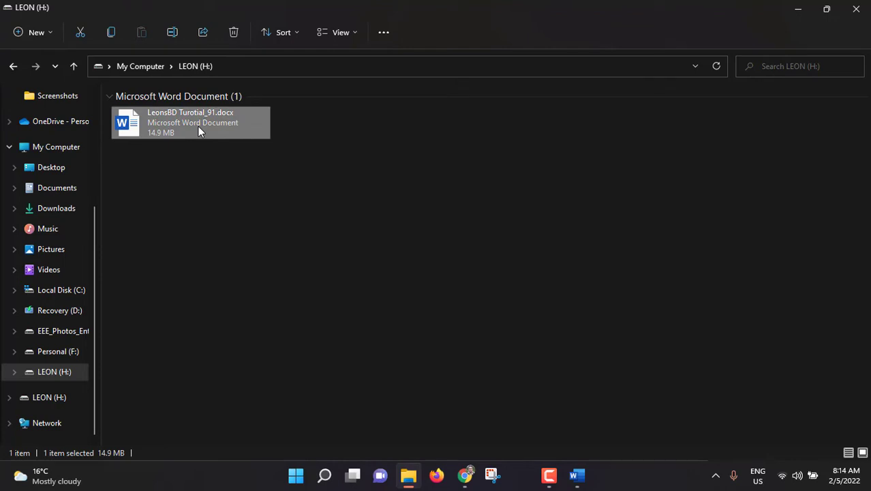
key(shift+Delete)
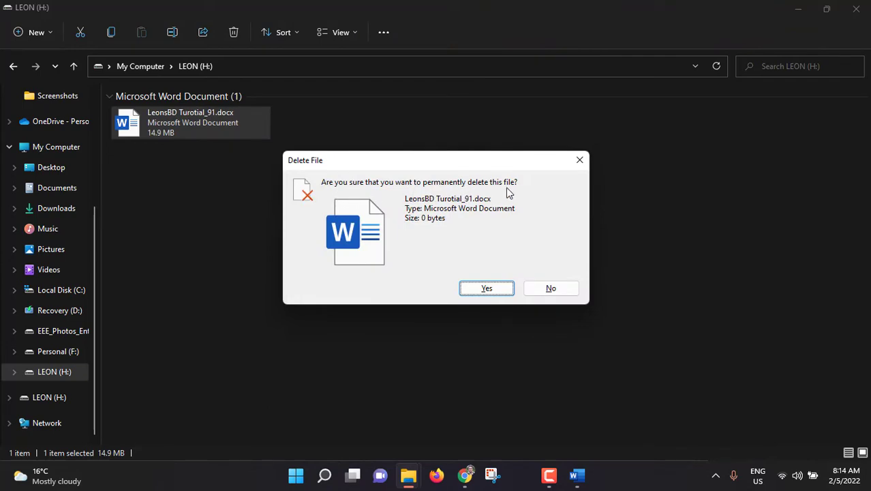
click(487, 288)
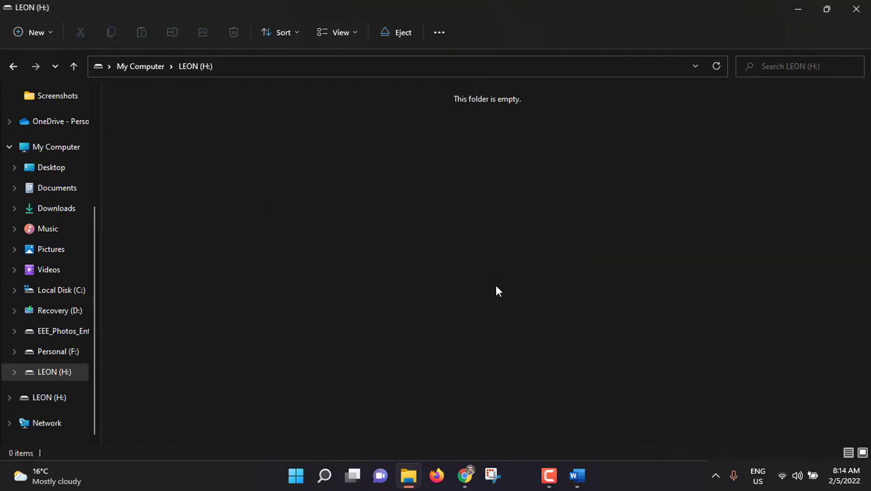
- Close the drive window and check that the Recycle Bin is empty
click(857, 9)
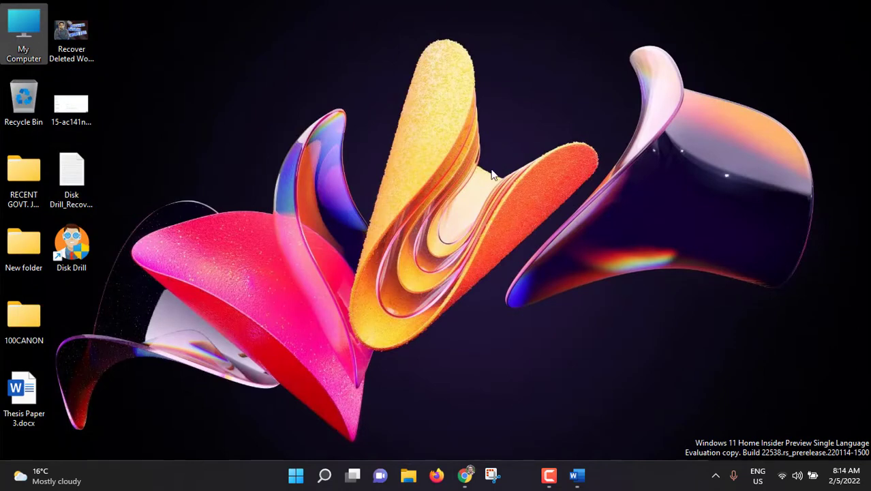
double_click(25, 106)
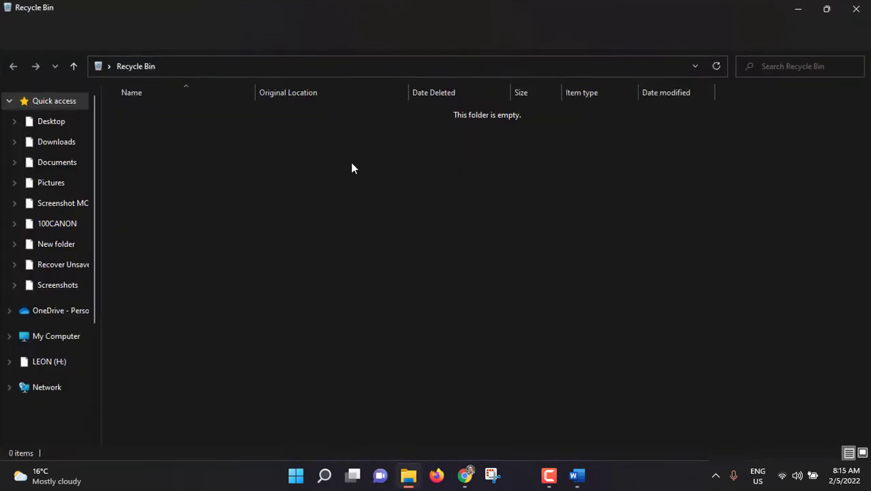
click(858, 10)
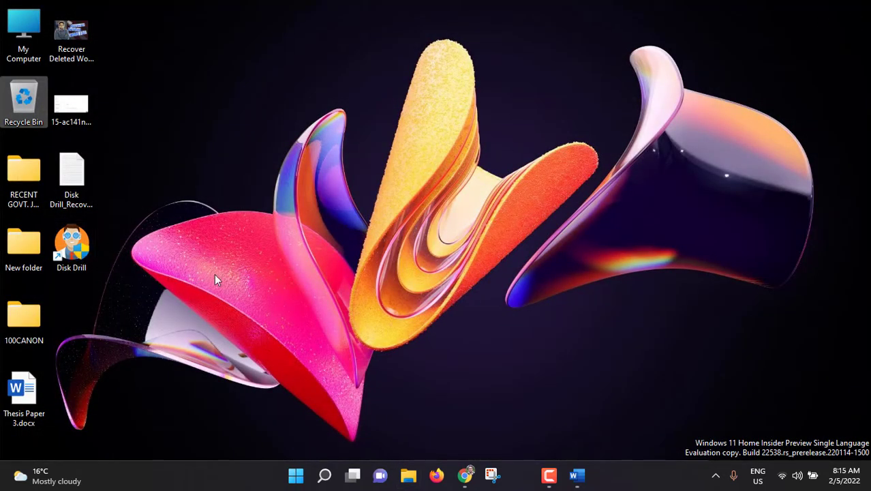
- Launch Disk Drill, dismiss the tip, and expand General USB Flash Disk to show LEON (H:)
click(80, 251)
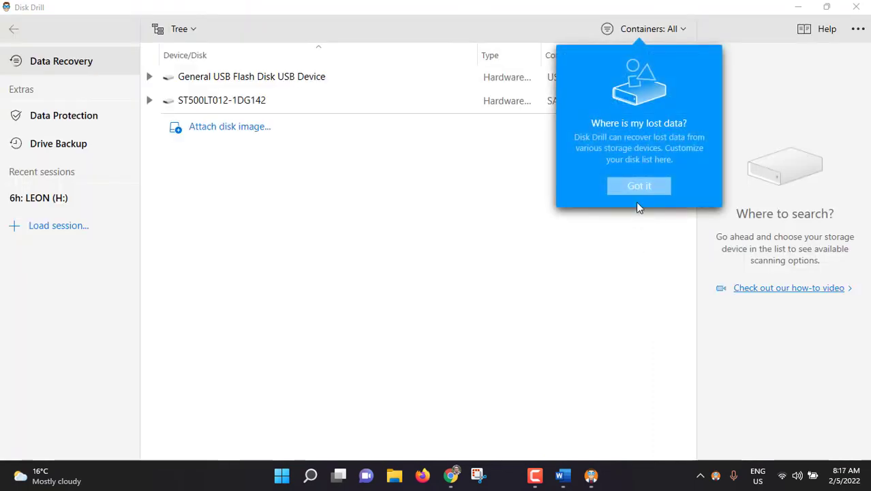
click(639, 188)
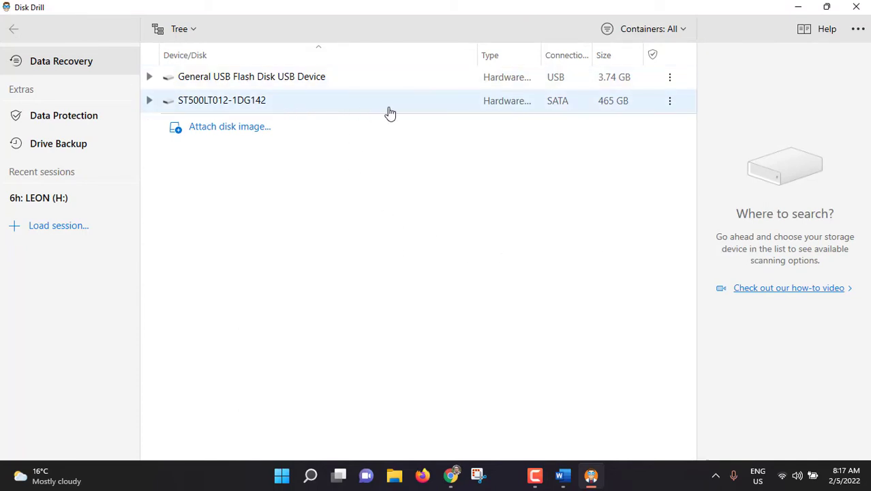
click(150, 101)
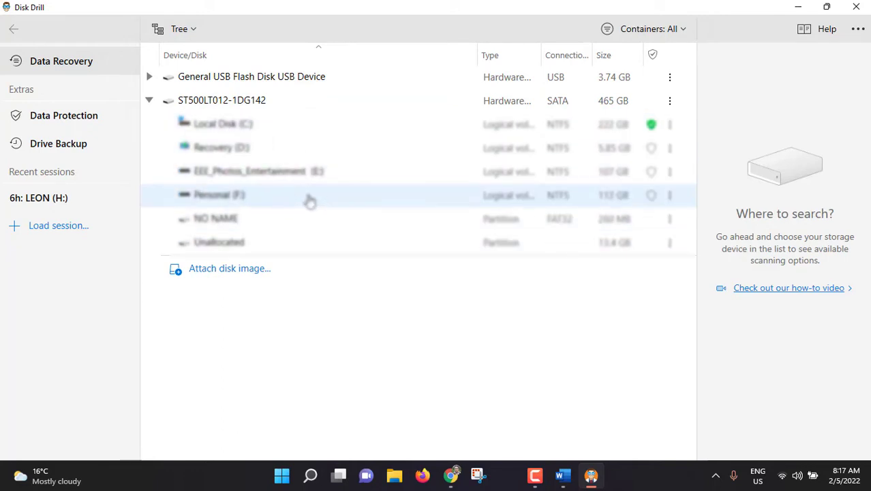
click(149, 101)
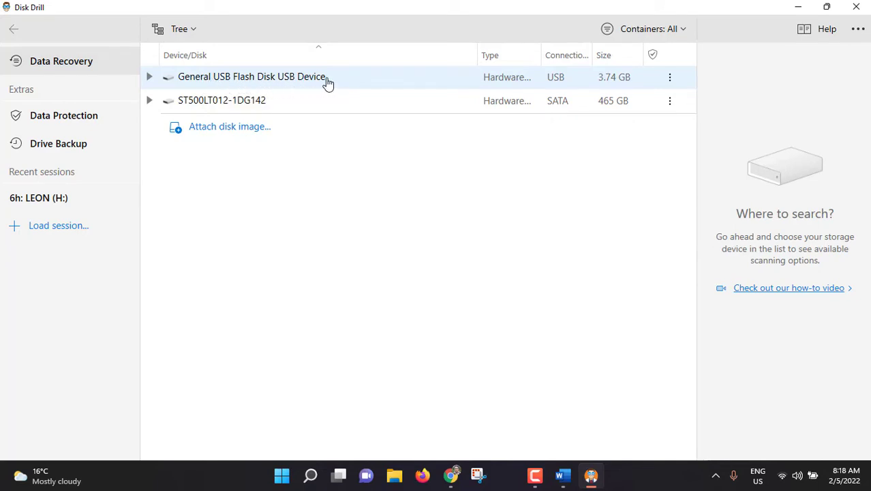
click(149, 77)
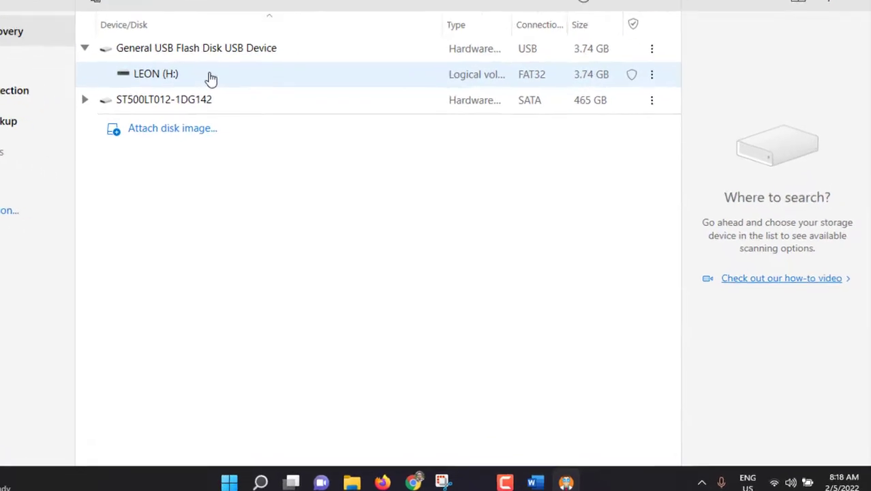
- Scan LEON (H:) for lost data and list Documents under Found files > LEON (H)
click(265, 102)
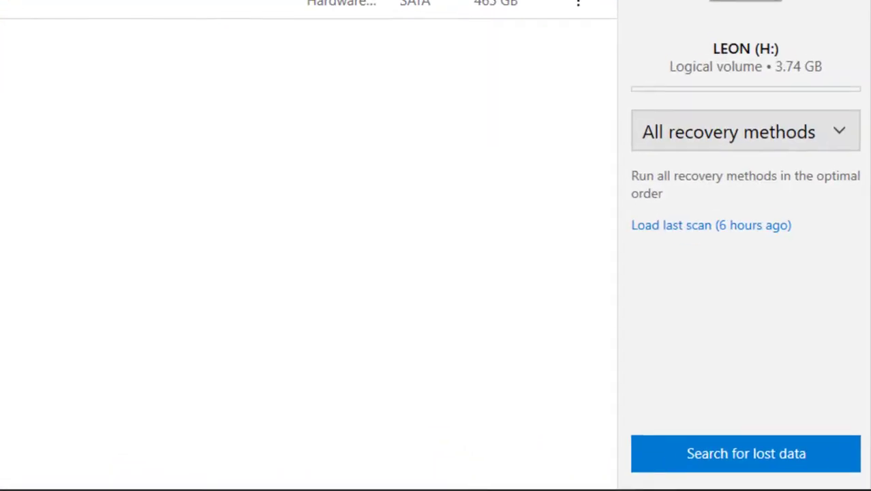
click(770, 461)
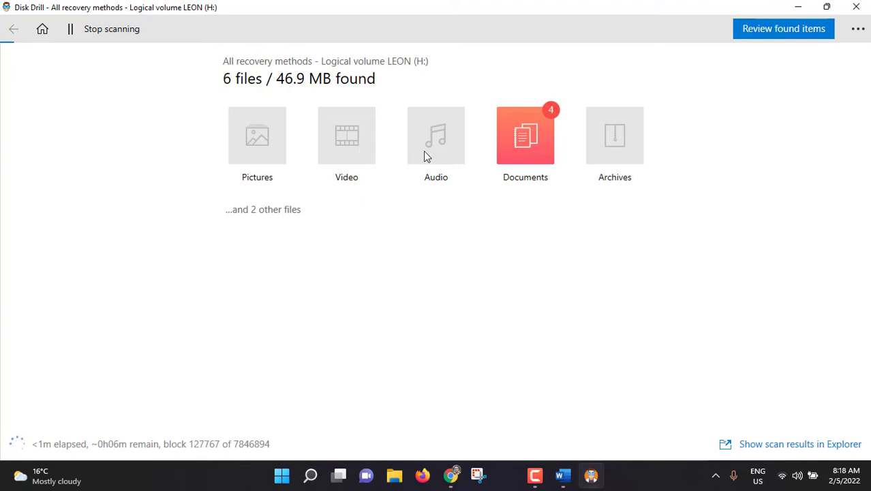
click(524, 154)
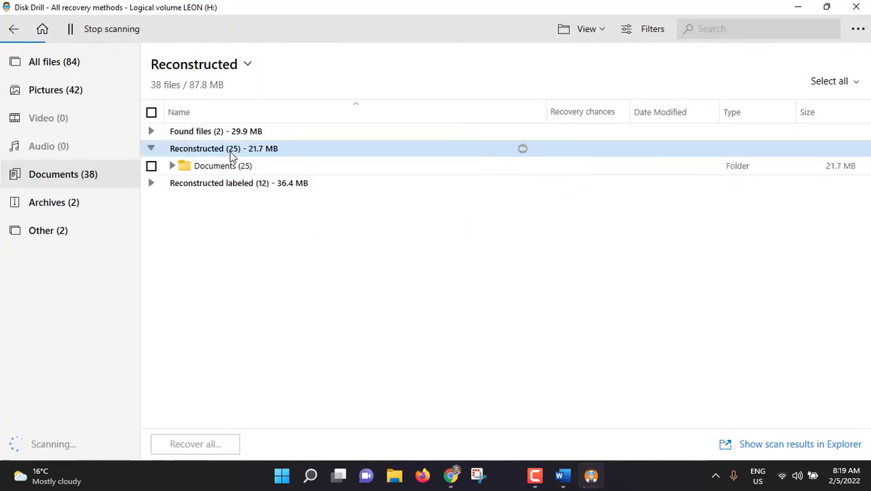
click(152, 133)
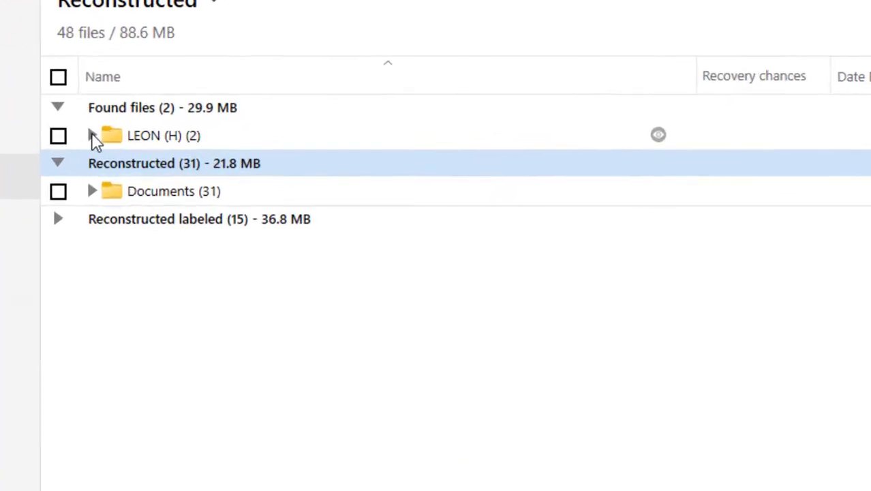
click(172, 148)
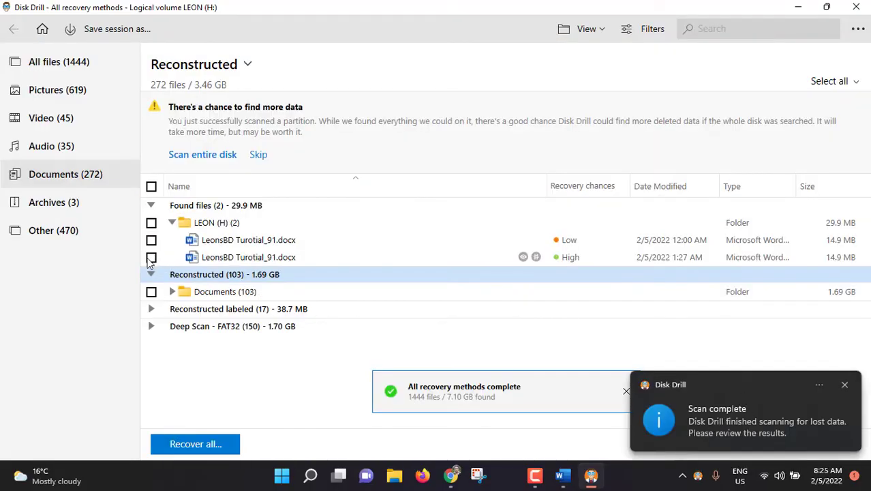
- Recover the high-chance LeonsBD Turotial_91.docx copy to the Desktop
click(151, 257)
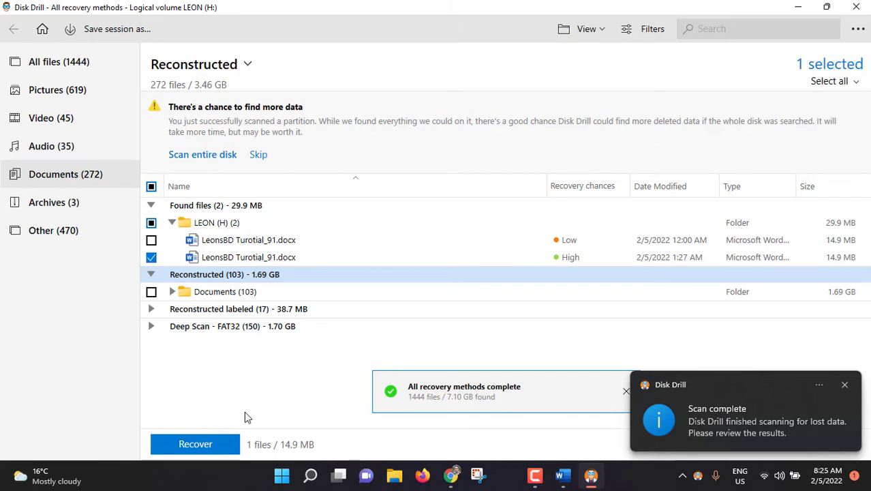
click(196, 448)
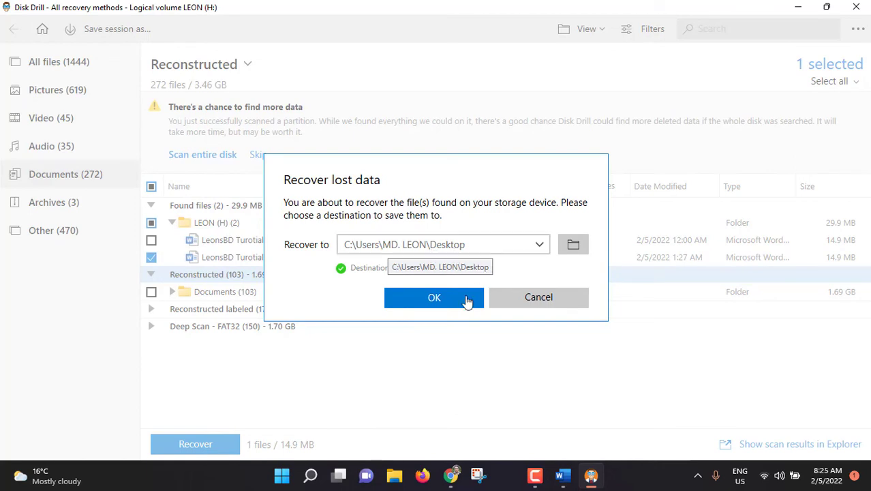
click(445, 304)
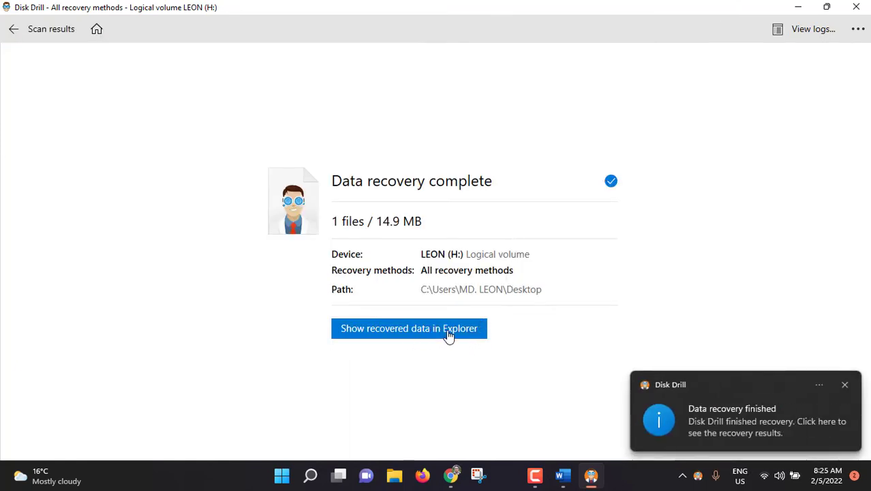
- Minimize Disk Drill and open the desktop's Found files > LEON (H) folder
click(799, 7)
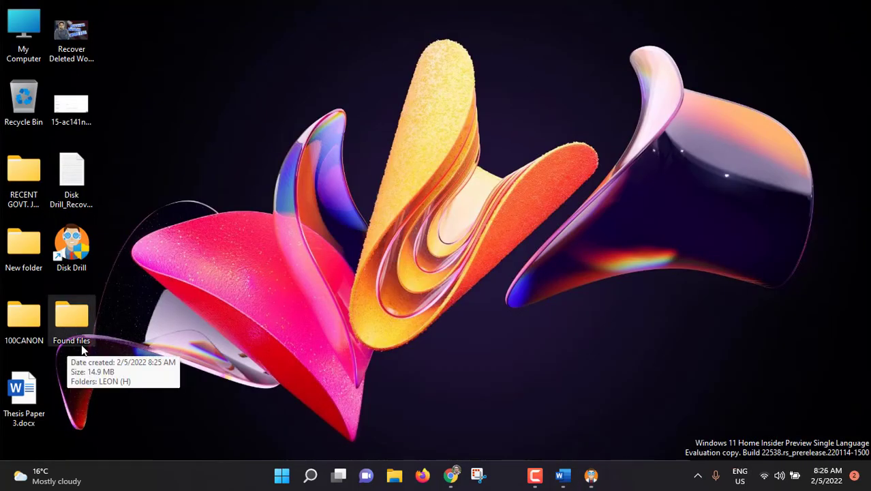
double_click(71, 321)
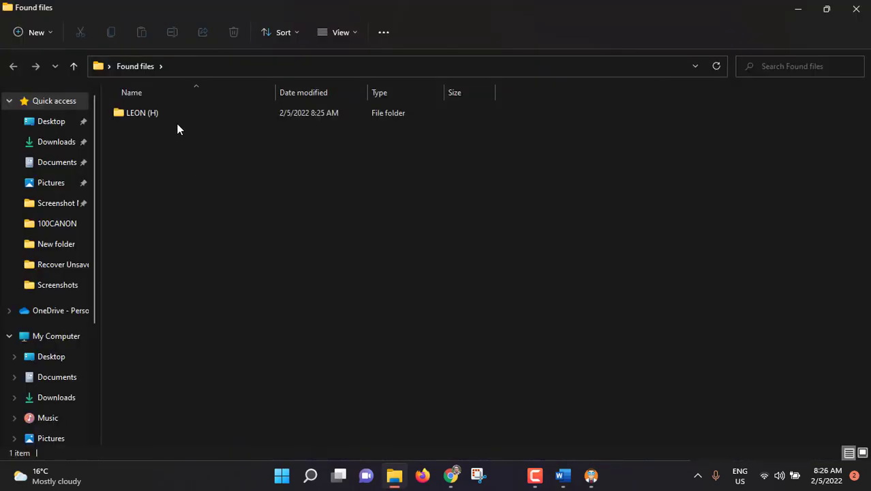
mouse_move(142, 114)
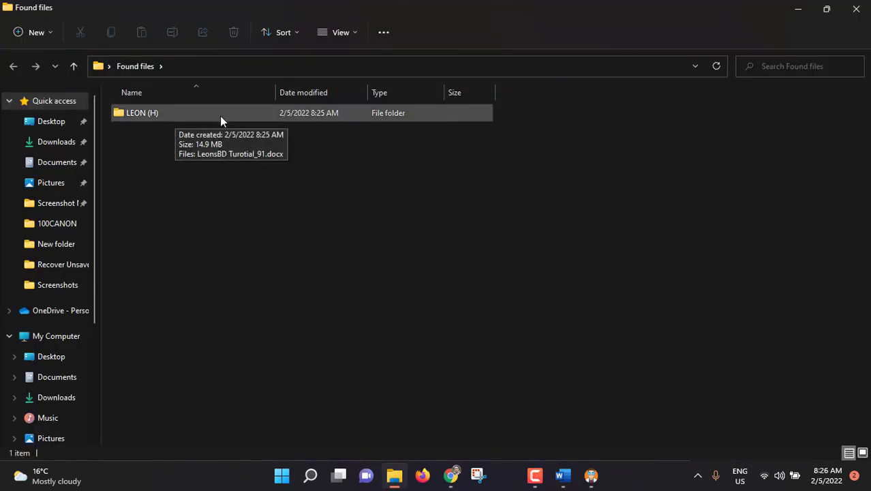
double_click(219, 116)
mouse_move(169, 113)
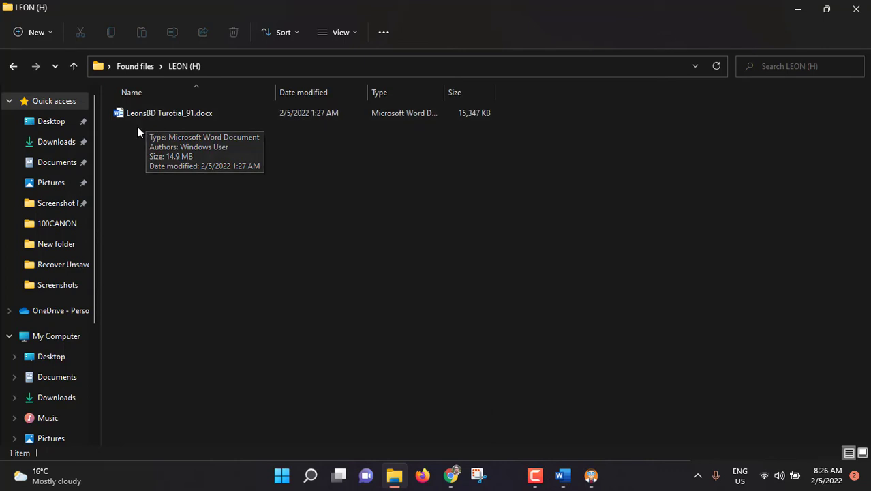
double_click(231, 114)
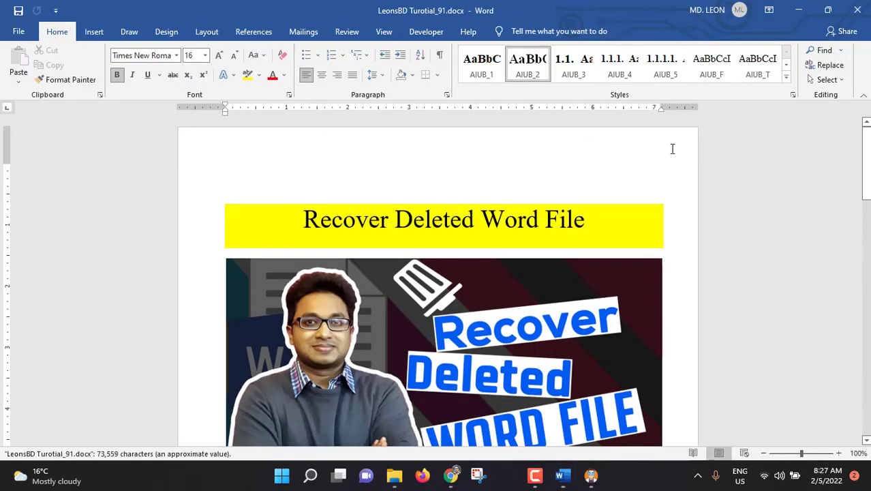
scroll(695, 208, down, 1)
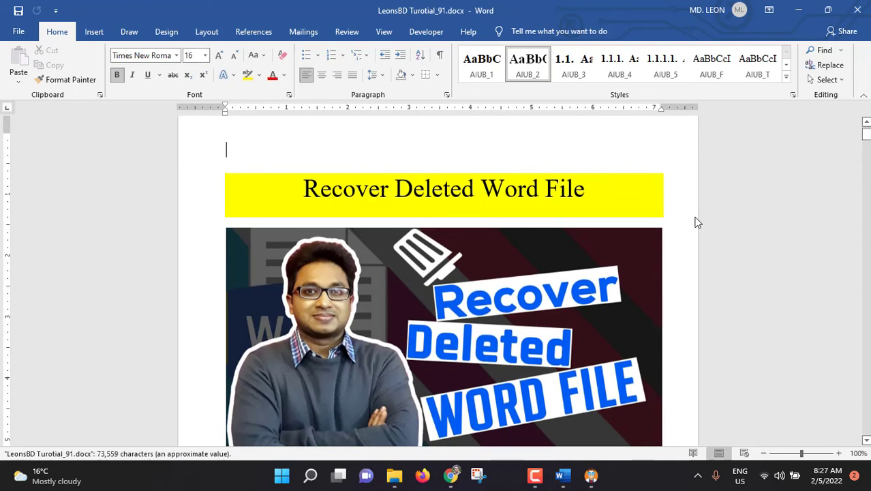
scroll(697, 222, down, 1)
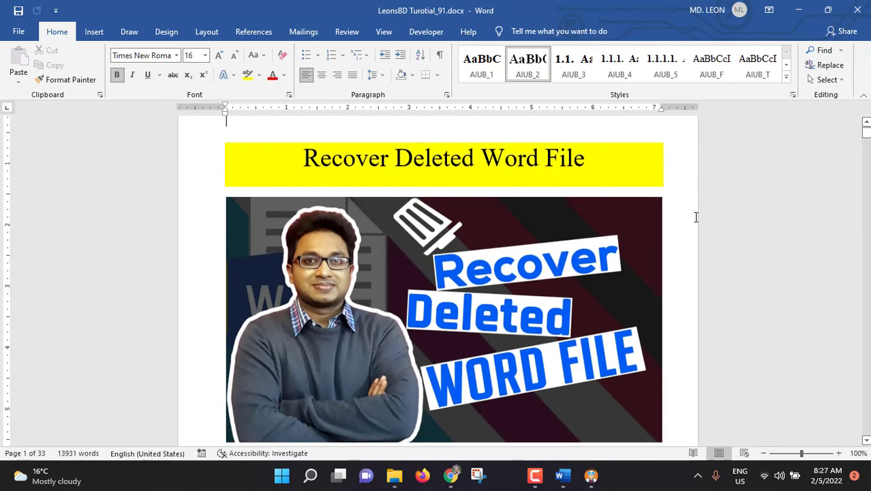